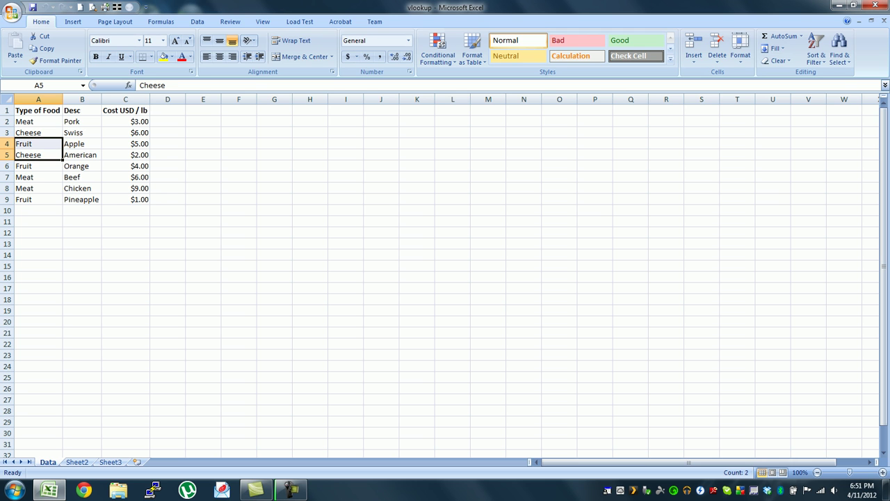
left_click(38, 122)
left_click(82, 110)
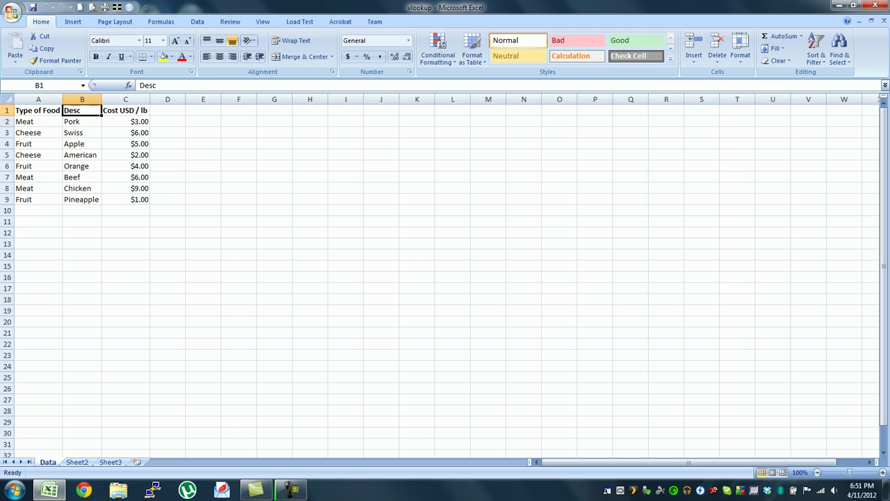
left_click(125, 110)
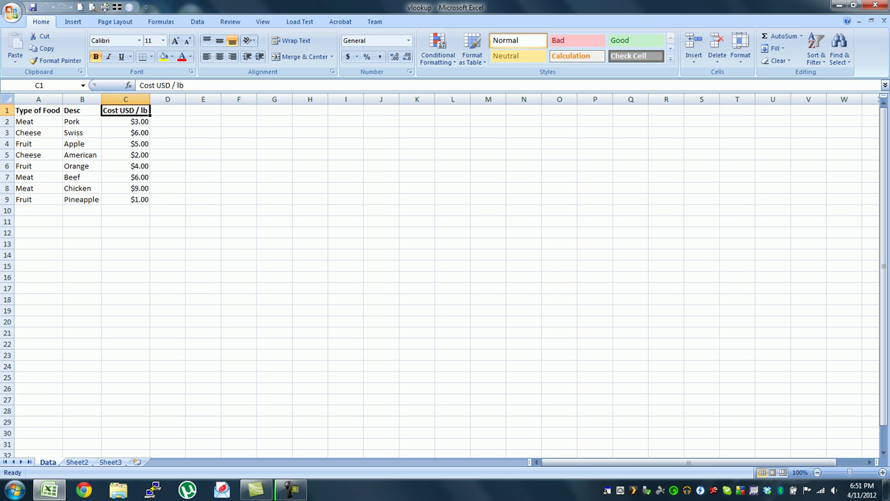
left_click(38, 110)
left_click(82, 111)
left_click(125, 111)
Create a PivotTable on a new worksheet from the whole food table, range A1:C9 of the Data sheet.
left_click(82, 155)
key("ctrl+a")
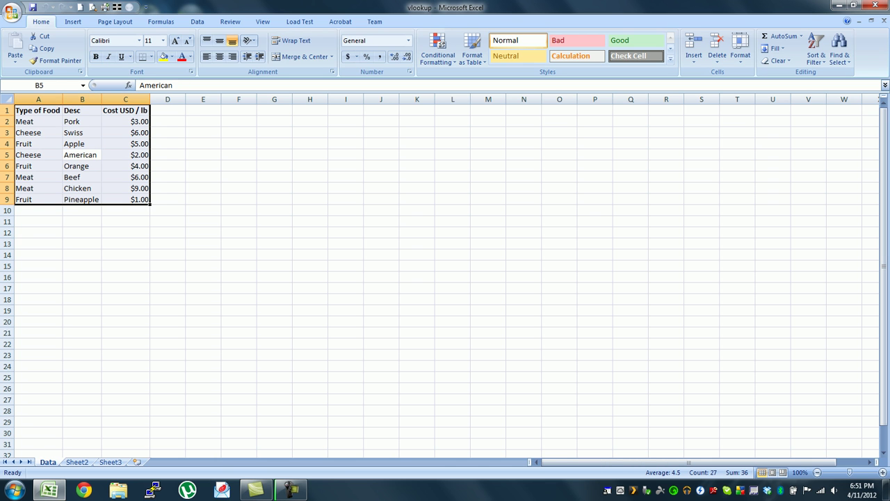
left_click(72, 22)
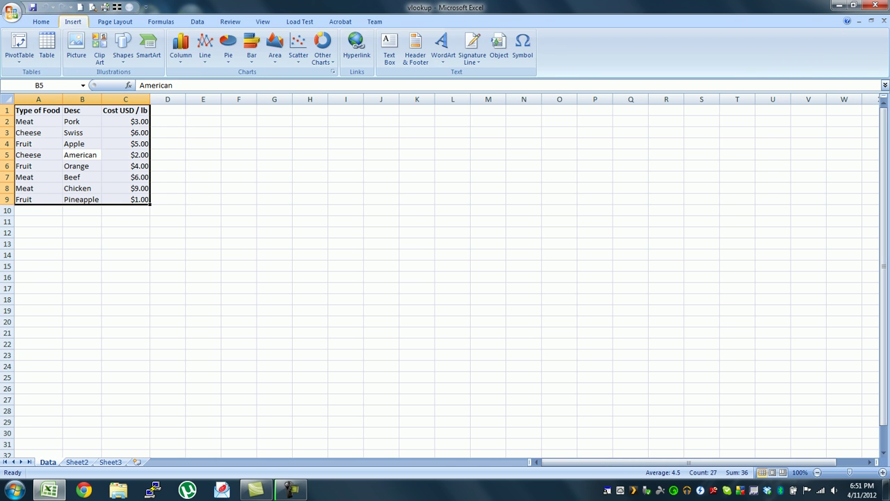
left_click(18, 58)
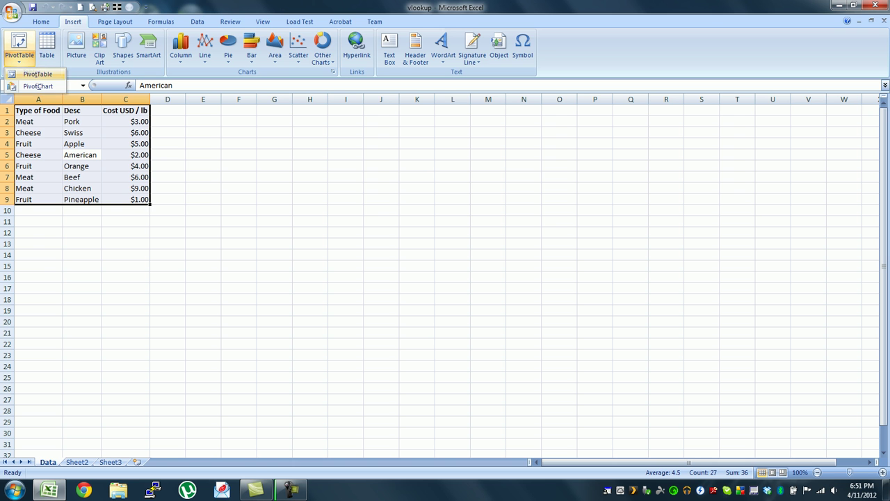
left_click(36, 74)
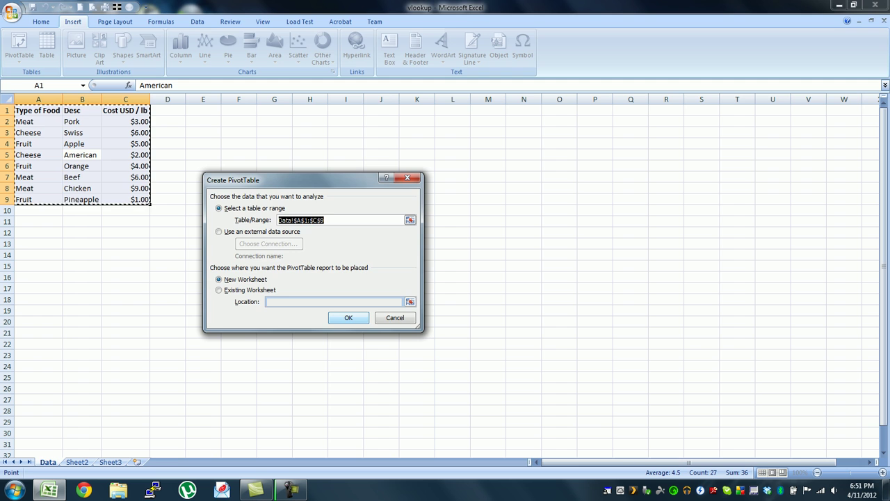
key("Return")
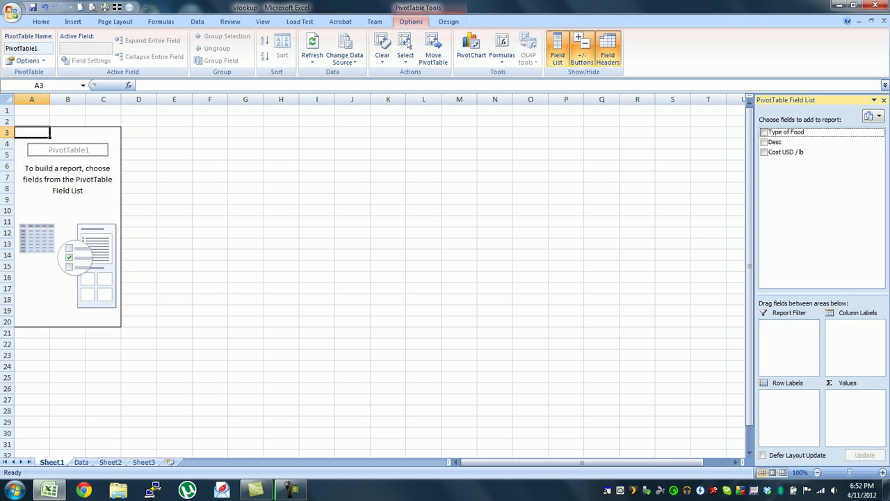
Lay out the PivotTable with Type of Food as report filter, Desc as row labels and Cost USD / lb as values.
left_click_drag(786, 132, 789, 332)
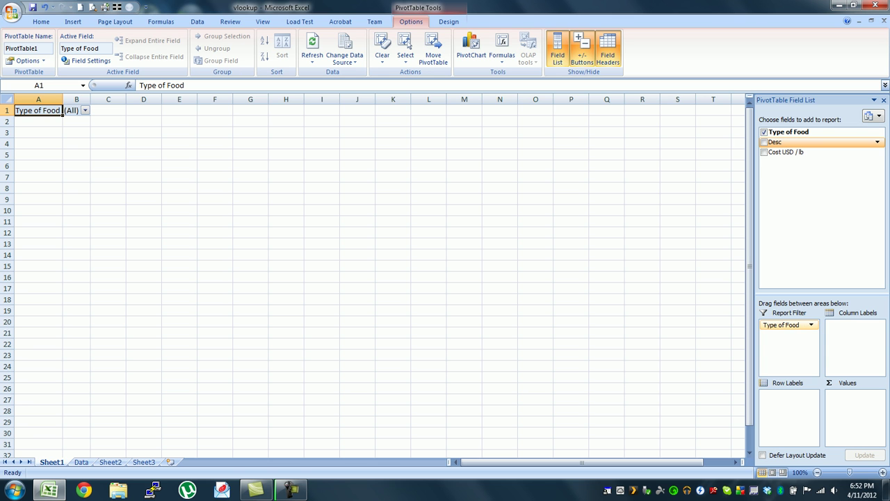
left_click_drag(779, 142, 788, 396)
left_click_drag(786, 151, 854, 400)
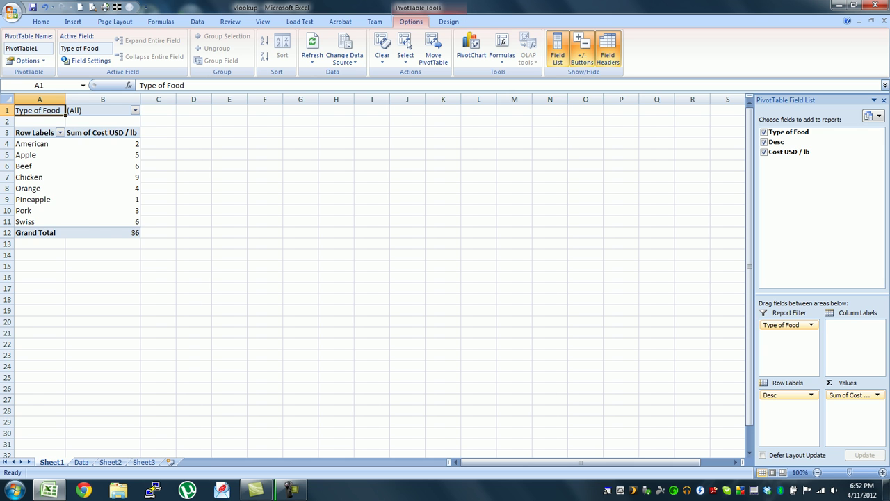
Filter the PivotTable's Type of Food to Fruit.
left_click(135, 110)
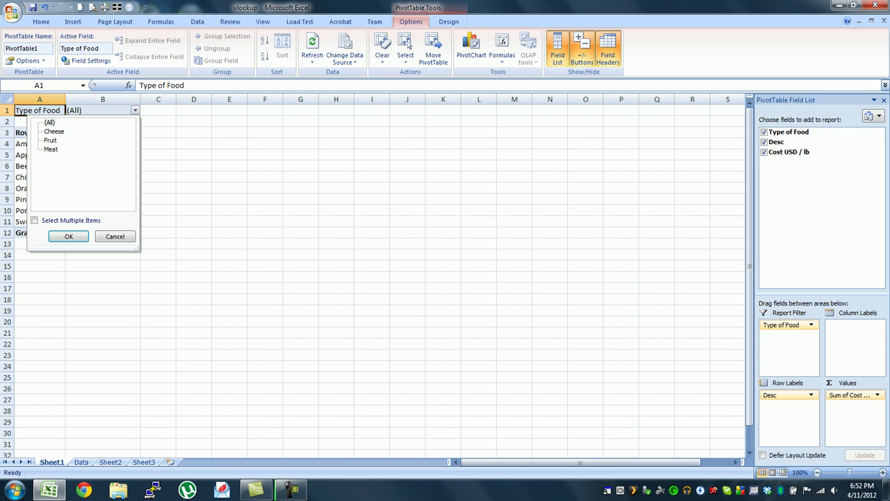
left_click(50, 140)
left_click(69, 237)
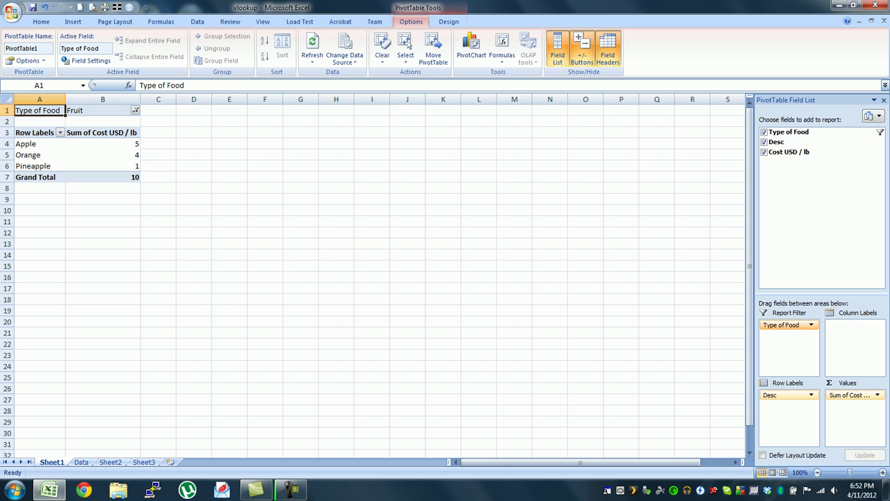
Review the source records in A2:C9 on the Data sheet and return to the PivotTable on Sheet1.
left_click(81, 462)
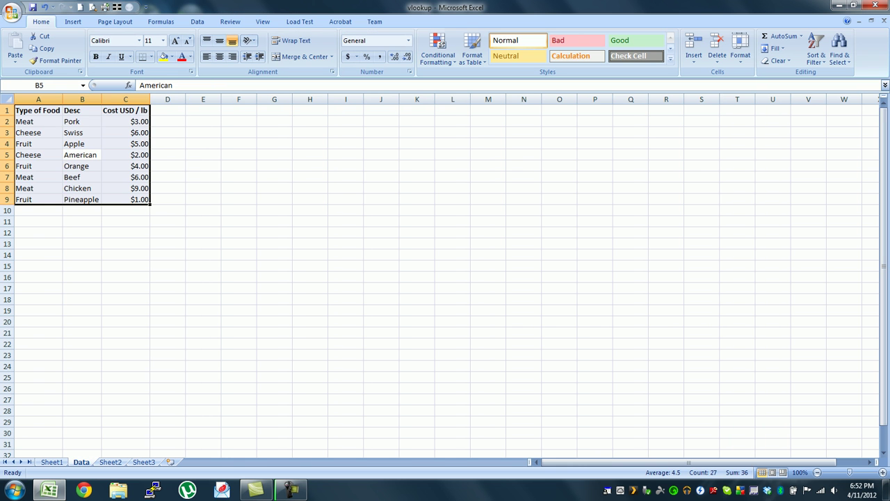
left_click(203, 188)
left_click_drag(38, 121, 126, 199)
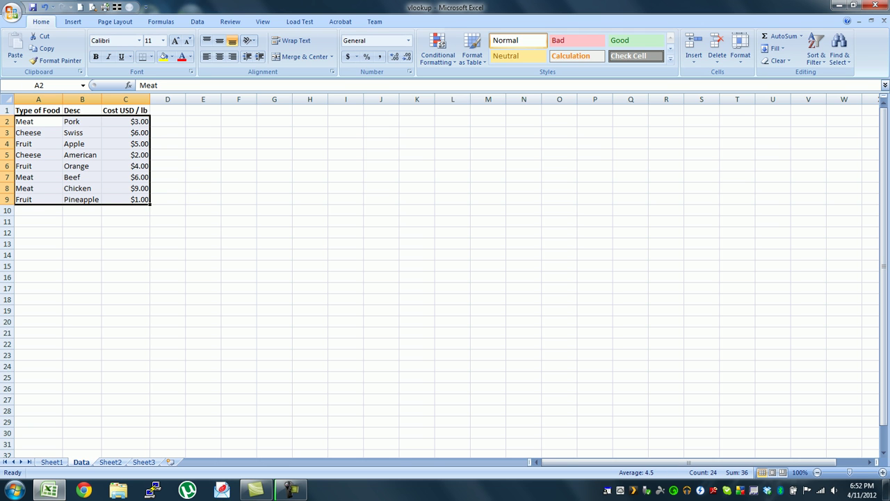
left_click(51, 462)
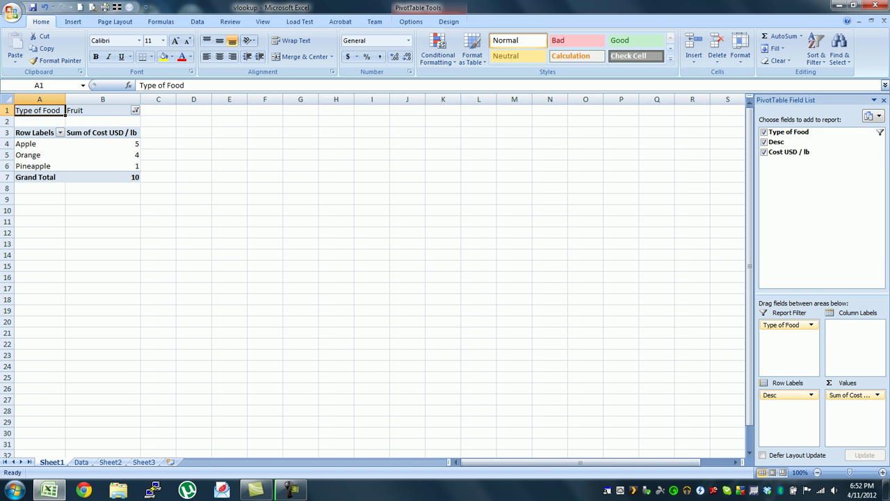
Move Type of Food into the row labels above Desc, and return it to the report filter.
left_click(786, 325)
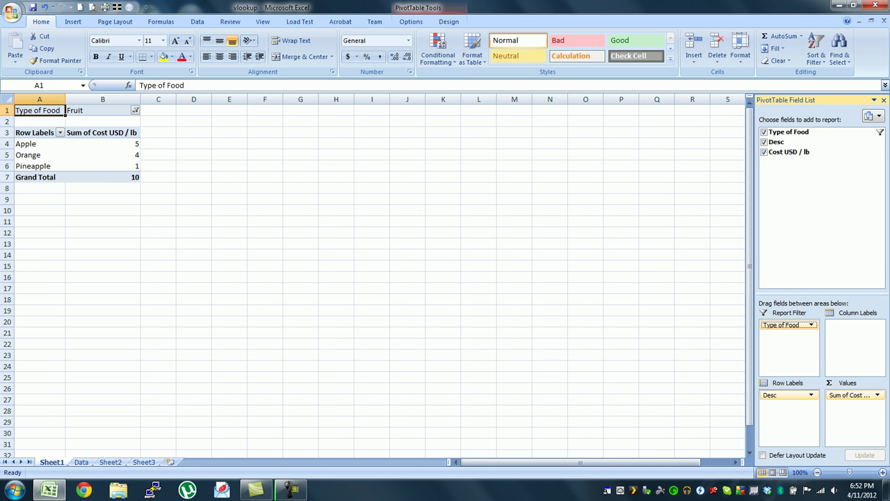
left_click_drag(786, 325, 786, 394)
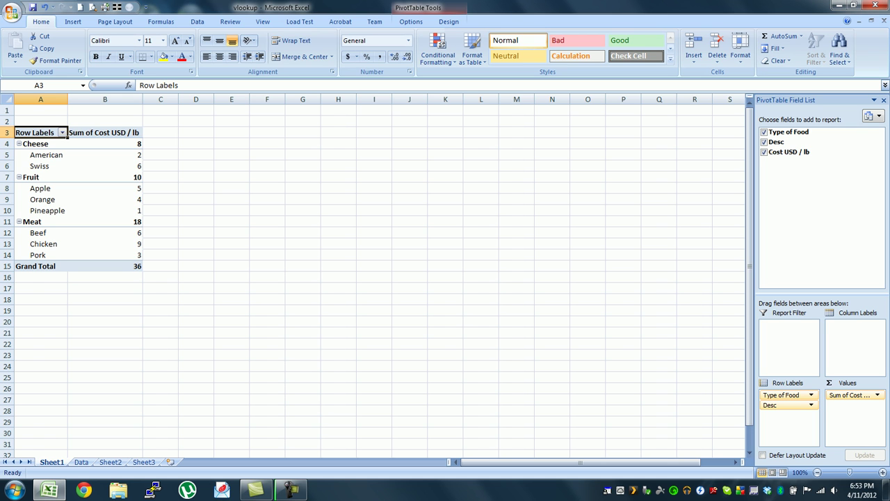
mouse_move(104, 198)
left_click_drag(782, 395, 784, 327)
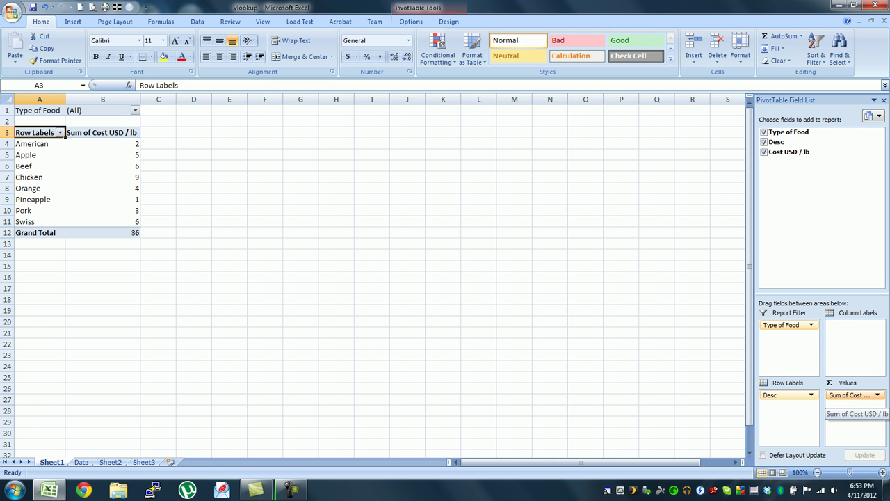
Change the Cost USD / lb value field to summarize by Count instead of Sum.
left_click(854, 395)
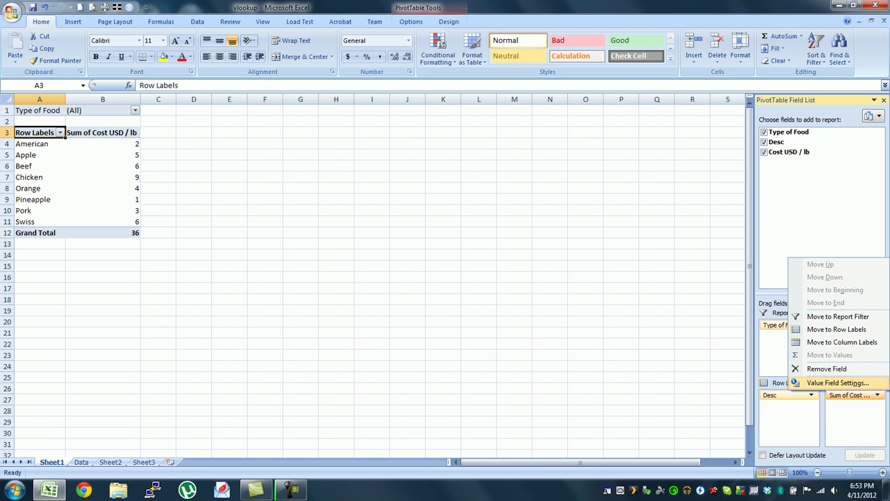
left_click(838, 383)
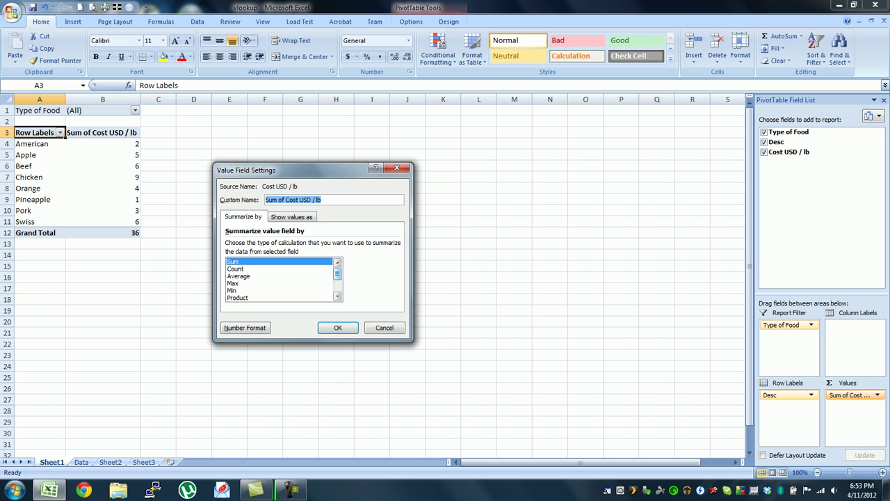
scroll(281, 279, "down", 3)
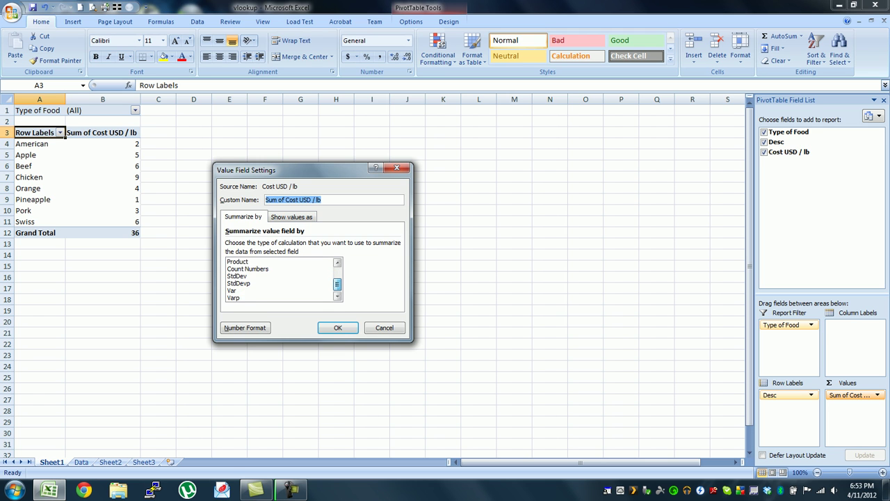
scroll(281, 279, "up", 2)
left_click(236, 261)
left_click(338, 328)
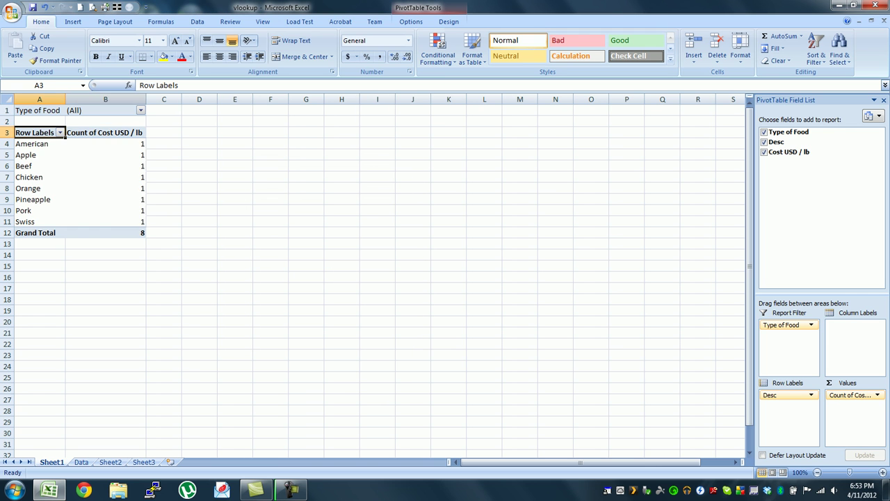
Filter the PivotTable's Type of Food to Meat and select the count's grand total cell.
left_click(140, 110)
left_click(55, 149)
left_click(74, 236)
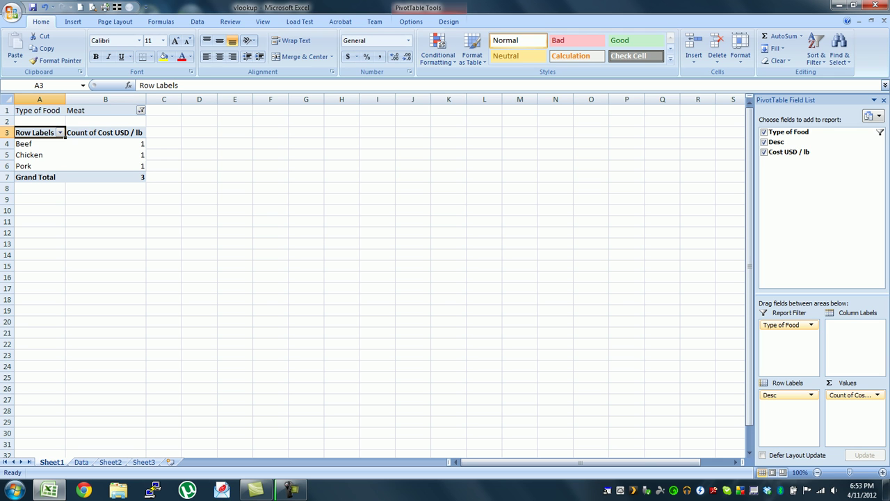
left_click(111, 177)
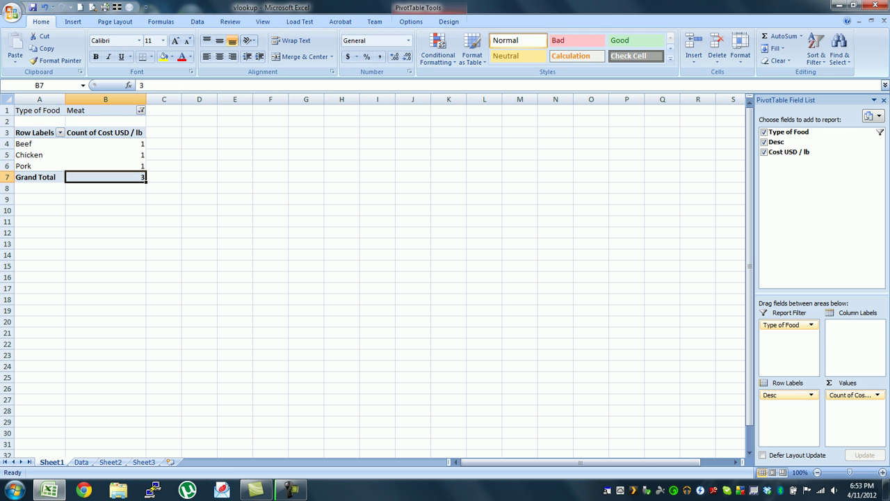
Add Cost USD / lb to the values a second time and summarize this added field by Max.
left_click_drag(789, 152, 854, 405)
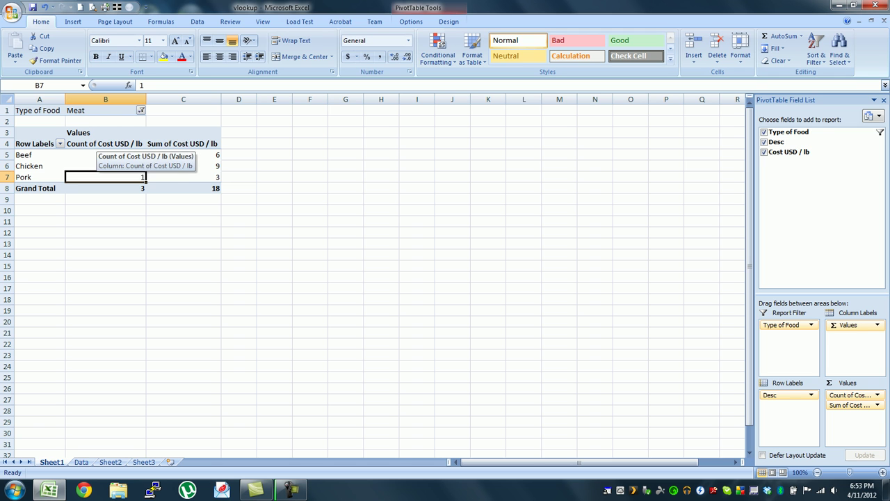
left_click_drag(118, 154, 125, 178)
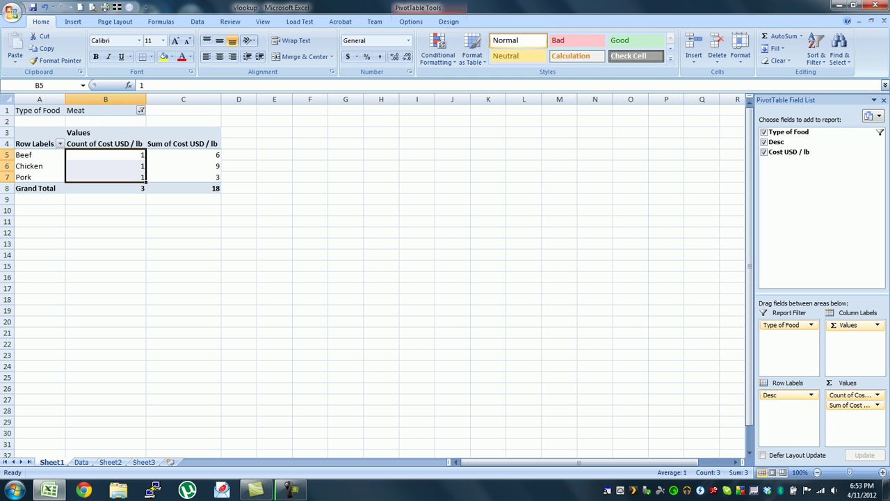
left_click(852, 395)
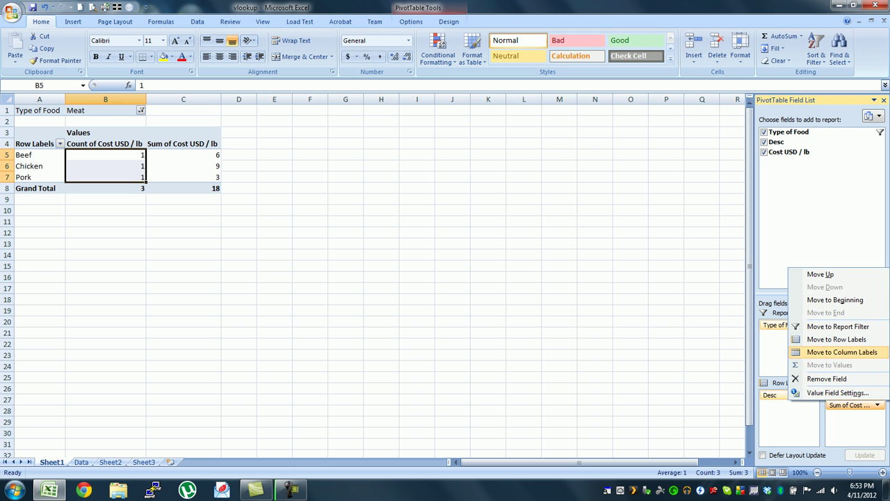
left_click(838, 392)
left_click(239, 276)
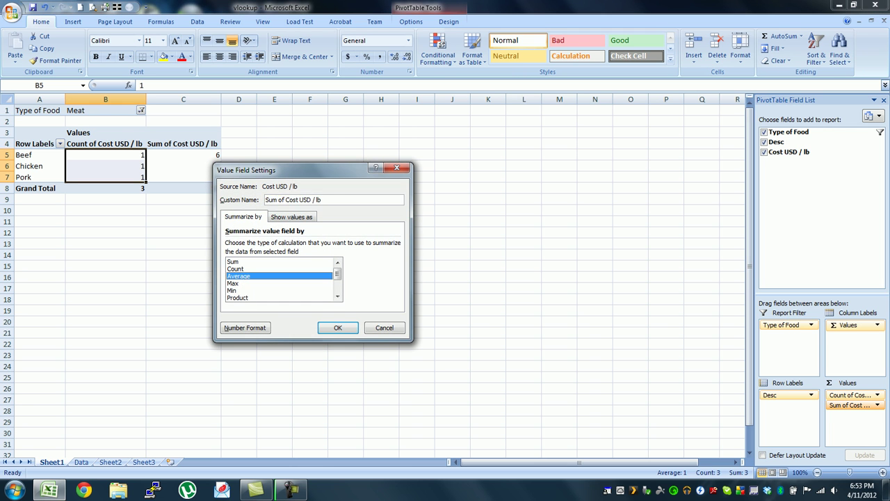
left_click(234, 283)
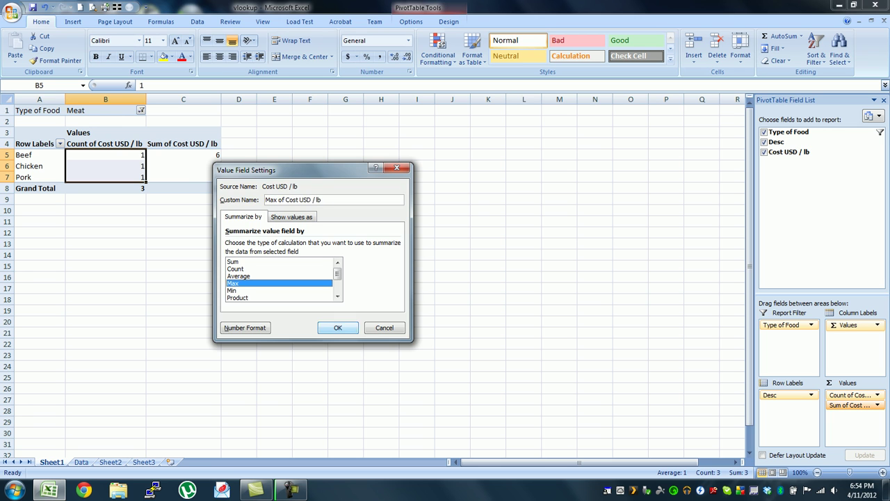
left_click(338, 328)
left_click(183, 188)
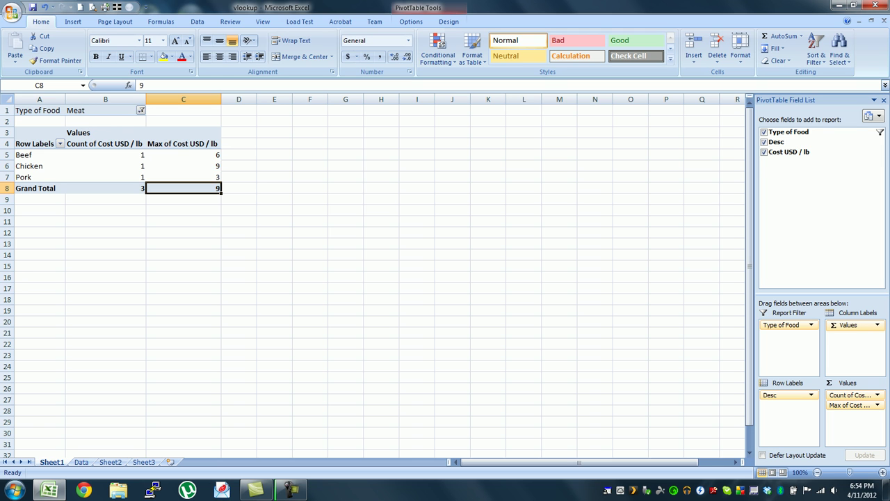
left_click(275, 167)
mouse_move(208, 166)
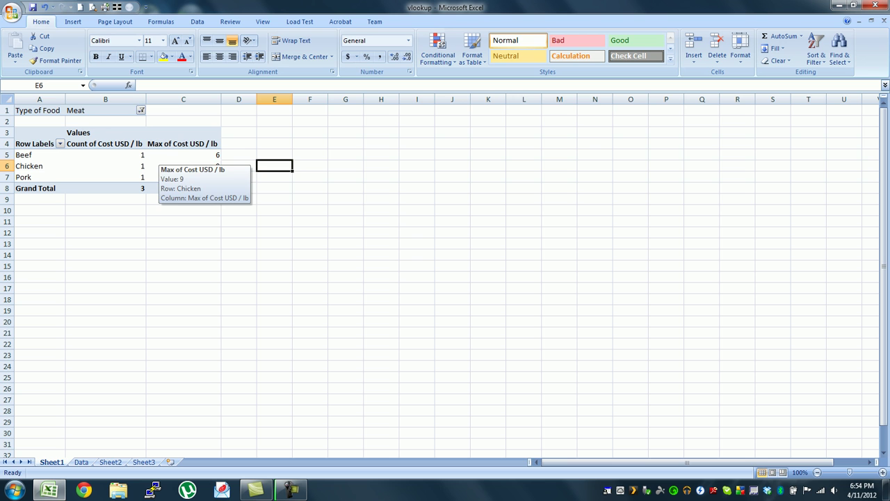